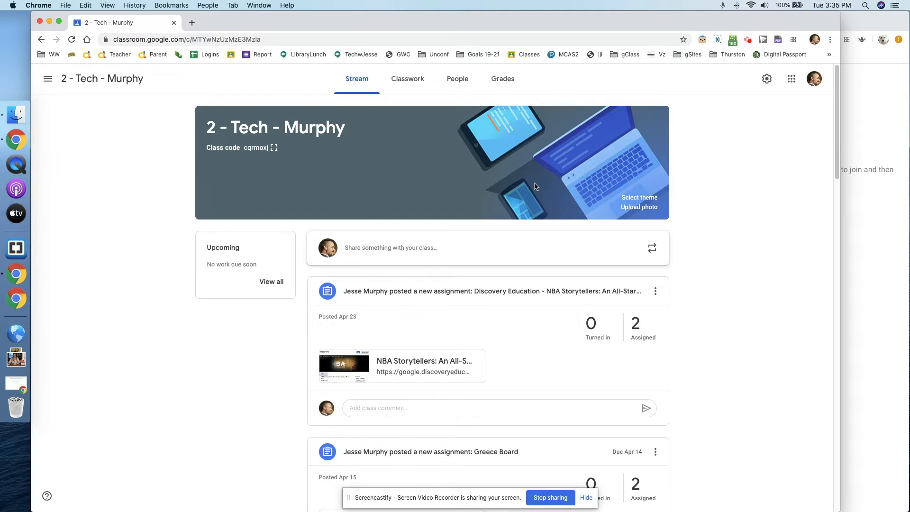
# Open the 2 - Tech - Murphy class settings and expand the Meet link options under General.
pyautogui.click(767, 79)
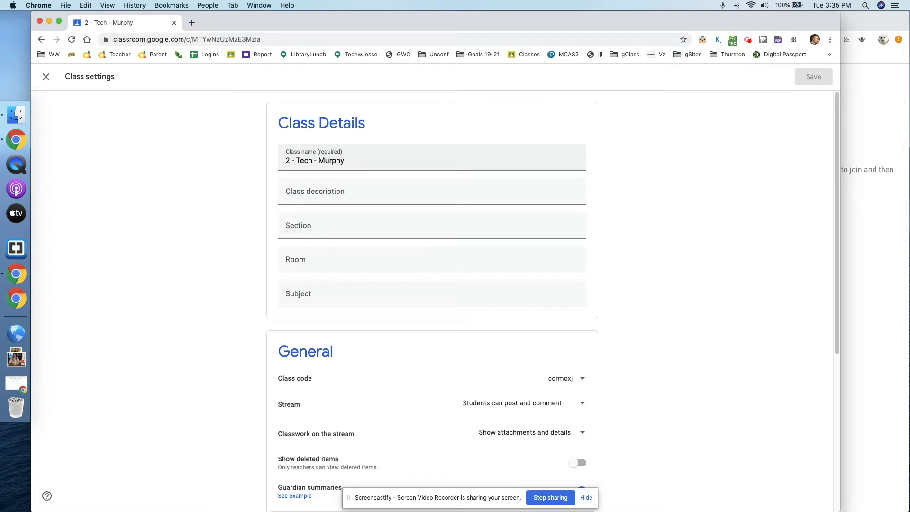
pyautogui.scroll(-3, 613, 224)
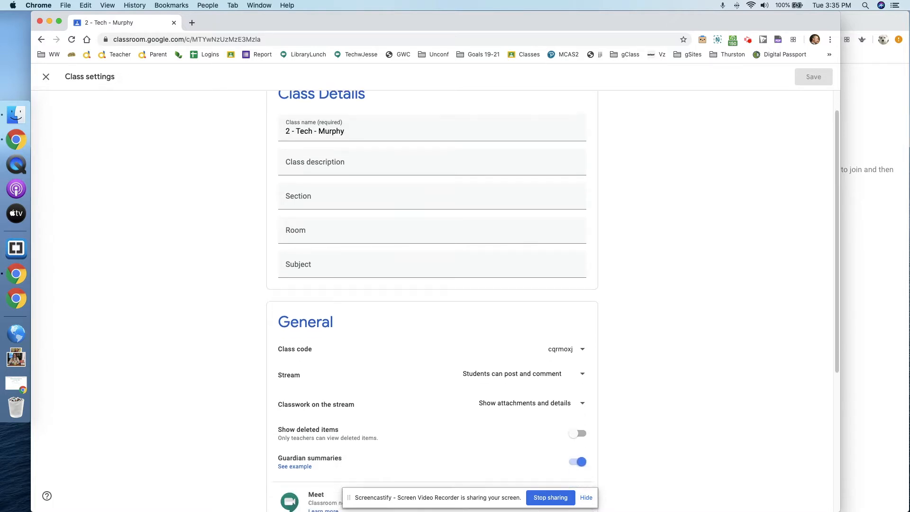
pyautogui.scroll(-6, 404, 263)
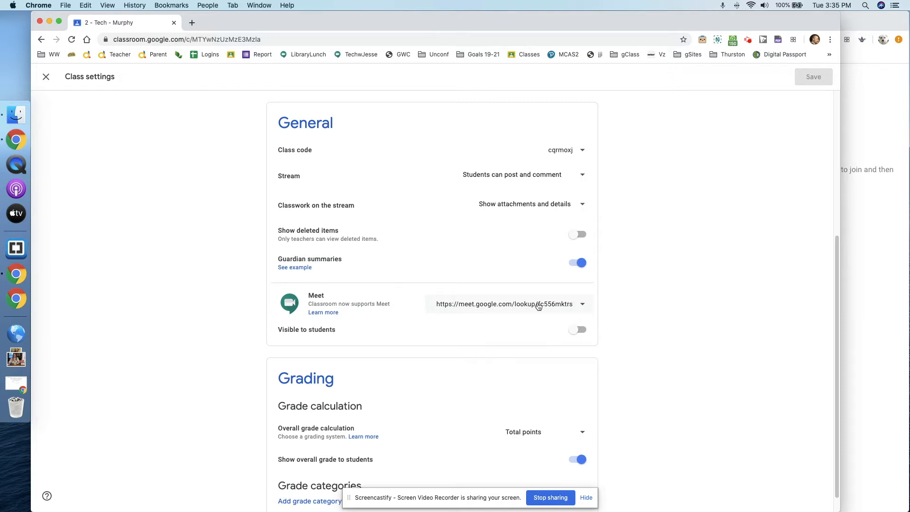
pyautogui.click(581, 304)
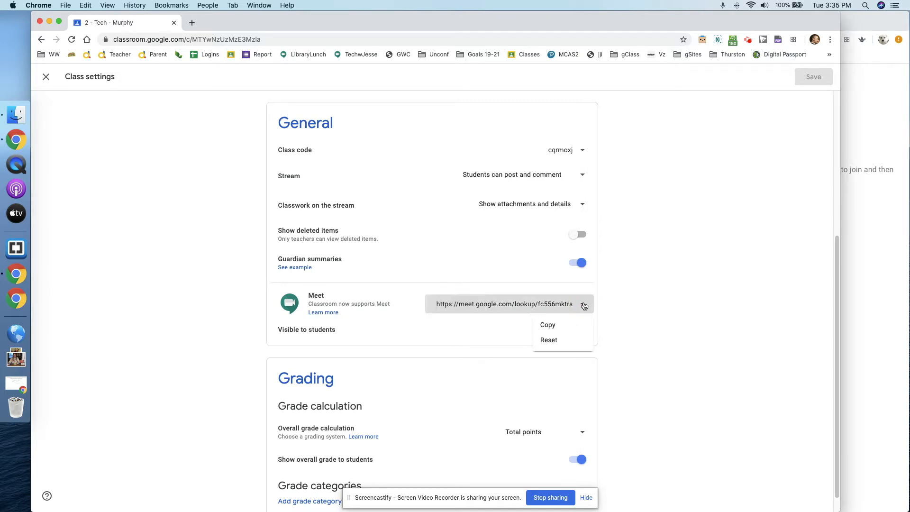
# Reset the class Meet link to a new address and copy the new link.
pyautogui.click(550, 340)
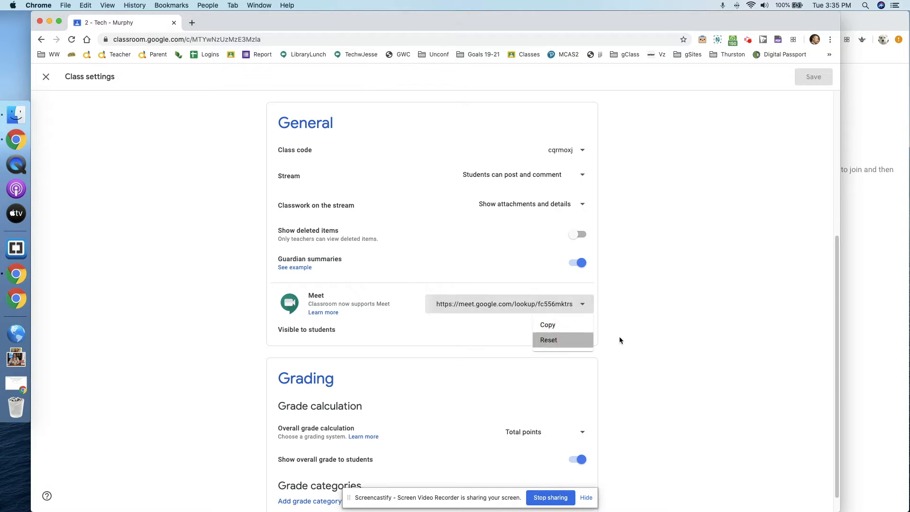
pyautogui.click(579, 308)
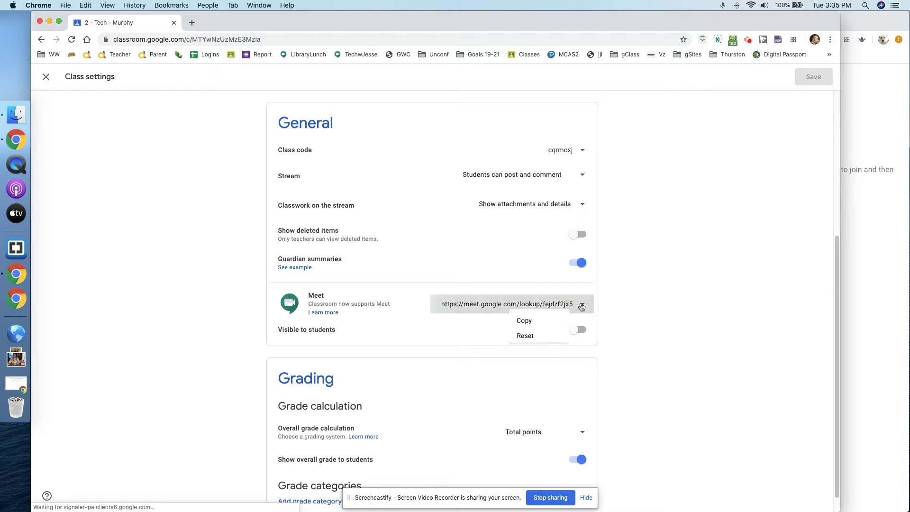
pyautogui.click(547, 325)
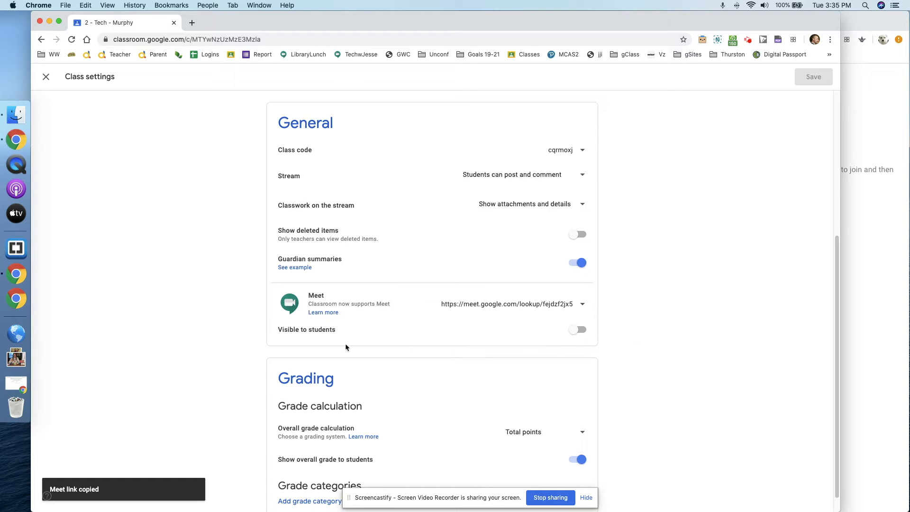
# Turn on Visible to students for the Meet link, save, and close Class settings.
pyautogui.click(583, 332)
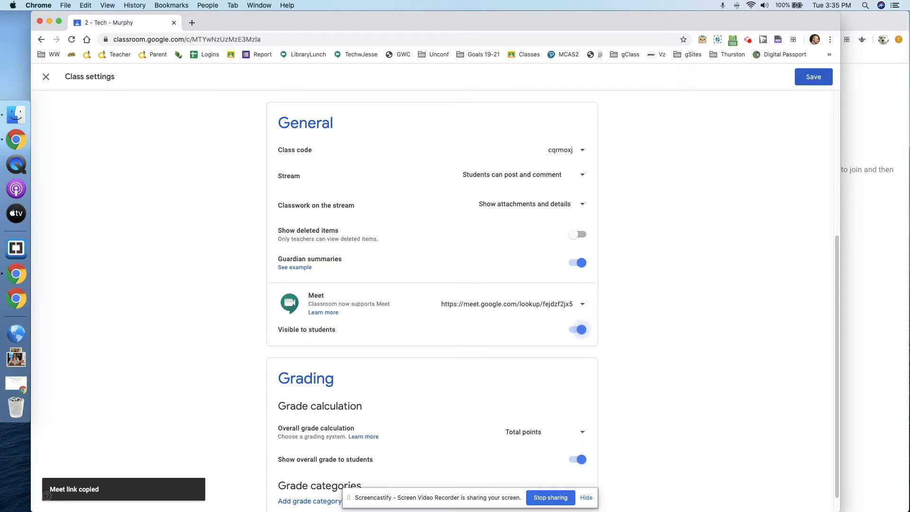
pyautogui.scroll(4, 647, 330)
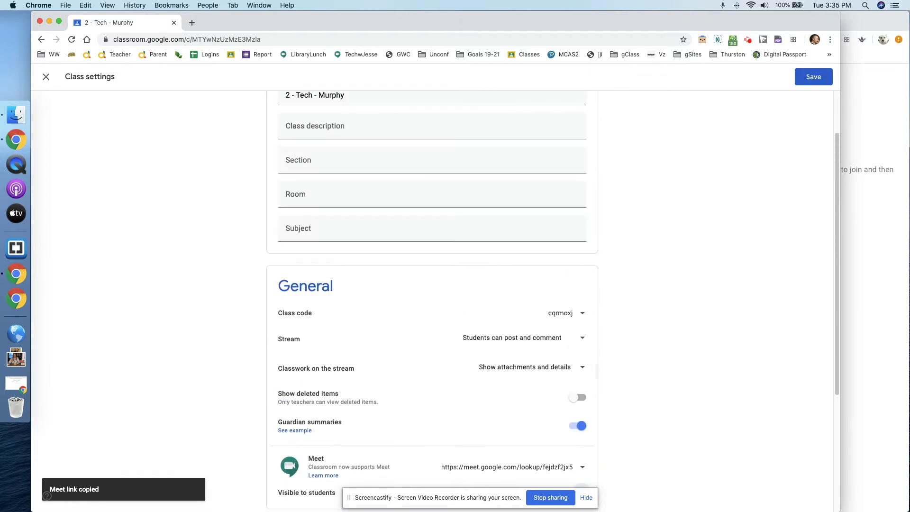
pyautogui.click(818, 83)
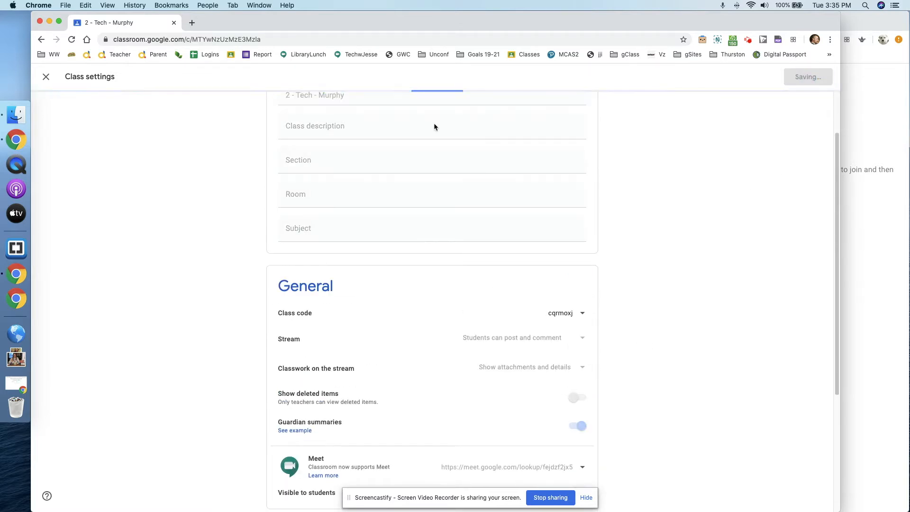
pyautogui.click(46, 78)
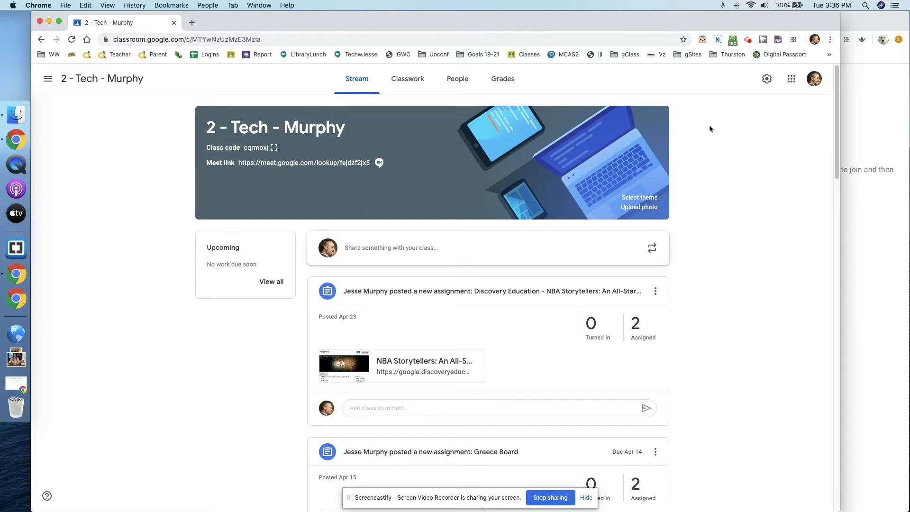
# Set the class section to 'Mon Wed Checkins at 10am and Advisory Fri @ 9:15' and save.
pyautogui.click(767, 80)
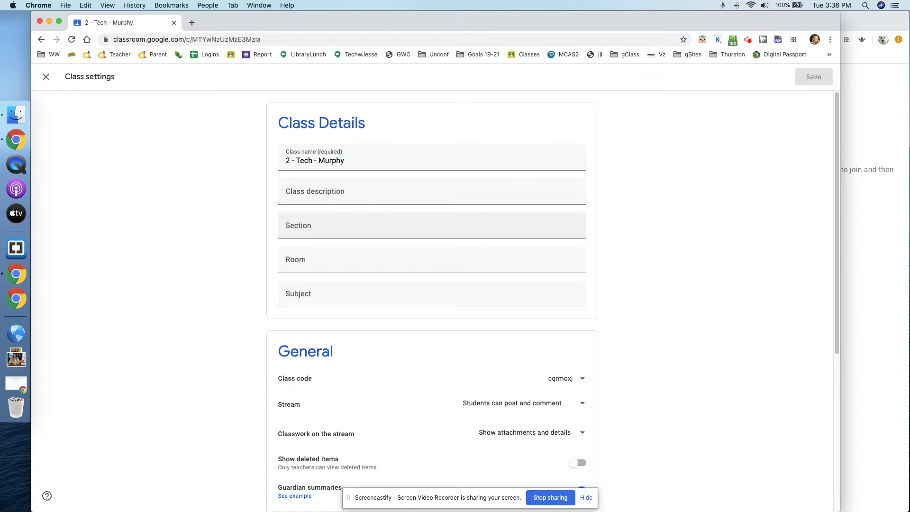
pyautogui.click(333, 227)
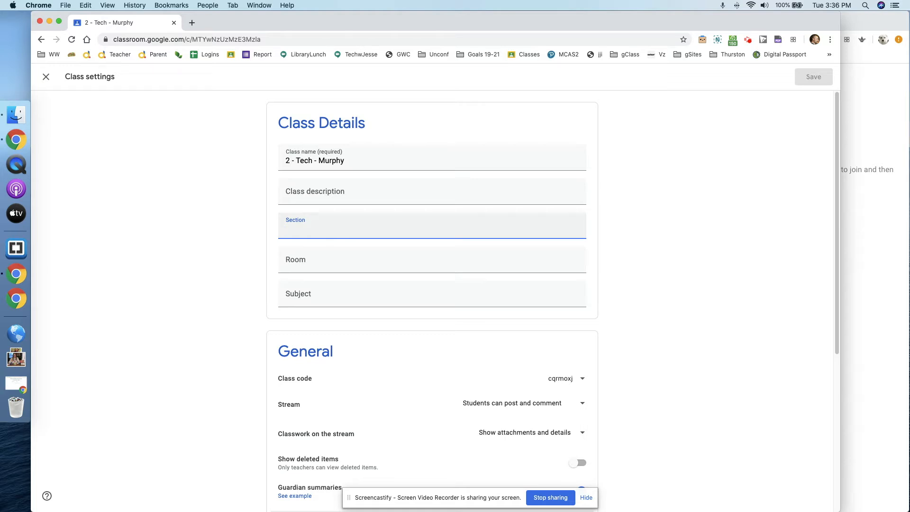
pyautogui.write('Mon ')
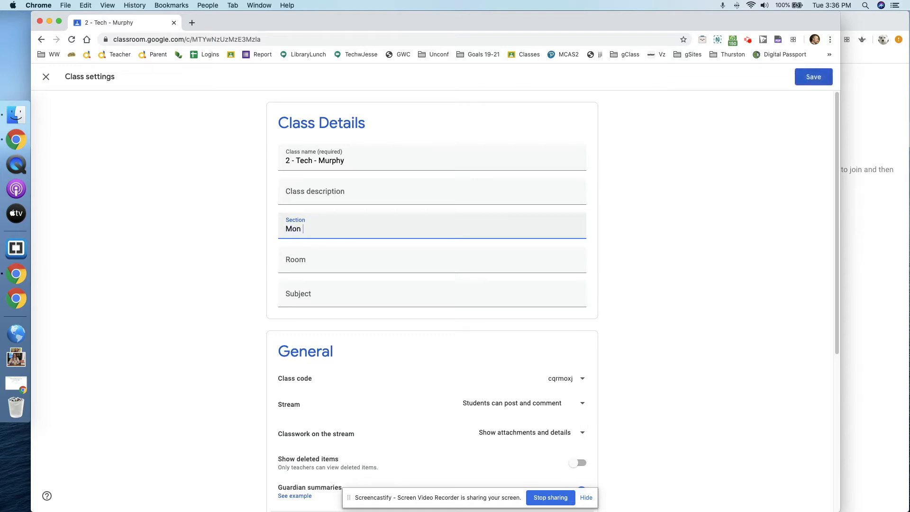
pyautogui.write('Wed Checkins at 10am and Advis')
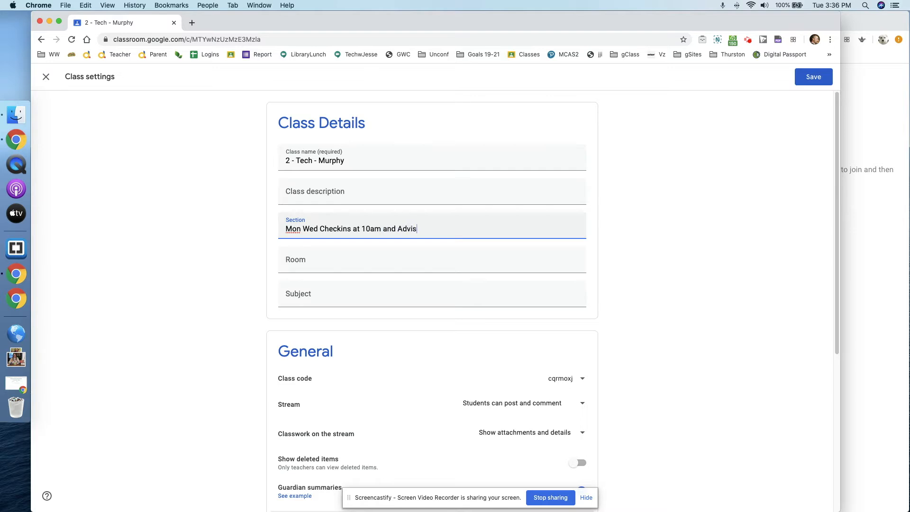
pyautogui.write('ory Fri @ 9:15')
pyautogui.click(814, 78)
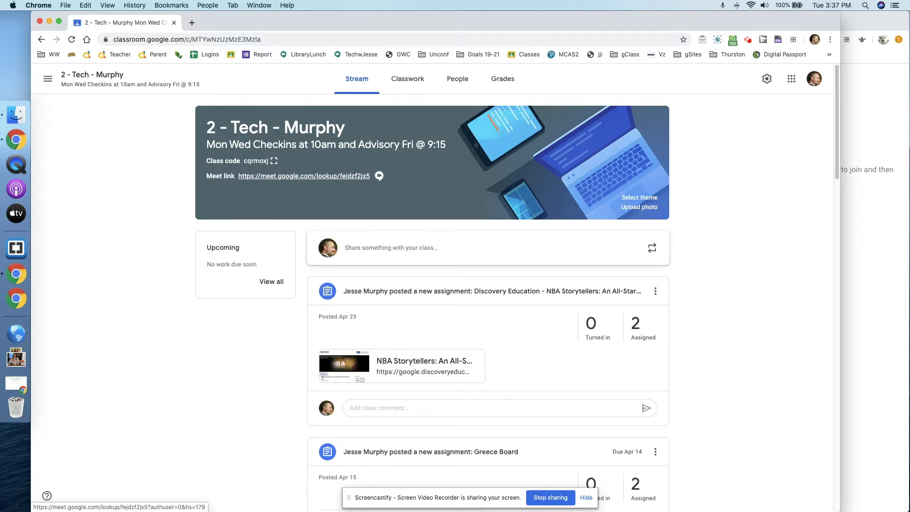
pyautogui.click(345, 179)
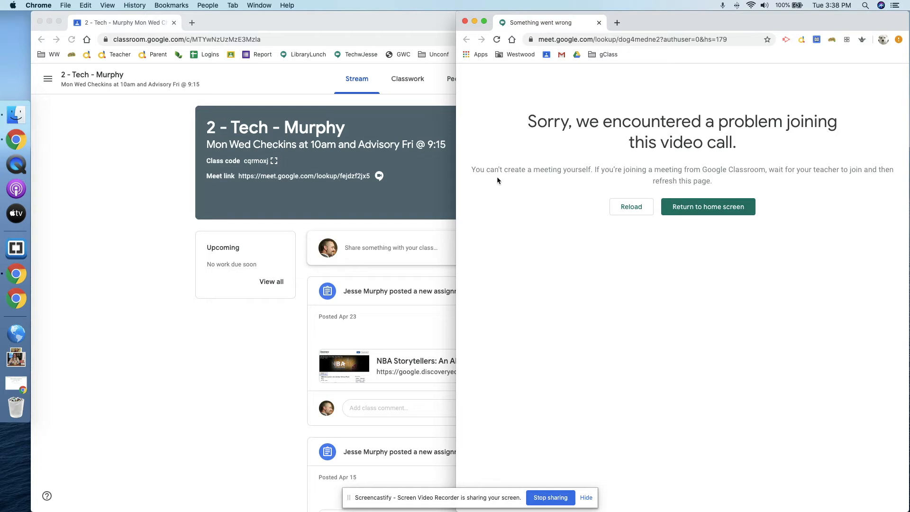
pyautogui.click(371, 202)
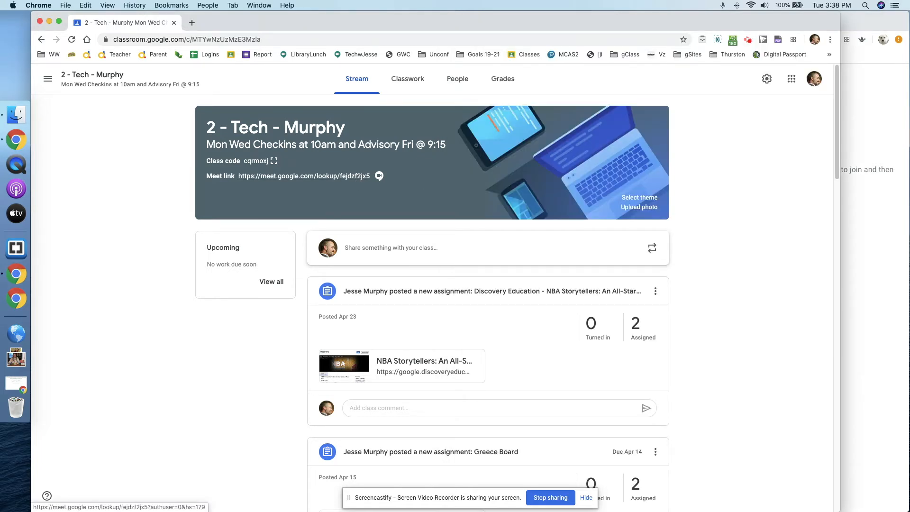
# Open the class Meet link in a new tab, then leave Meet and return to the class stream.
pyautogui.click(357, 176)
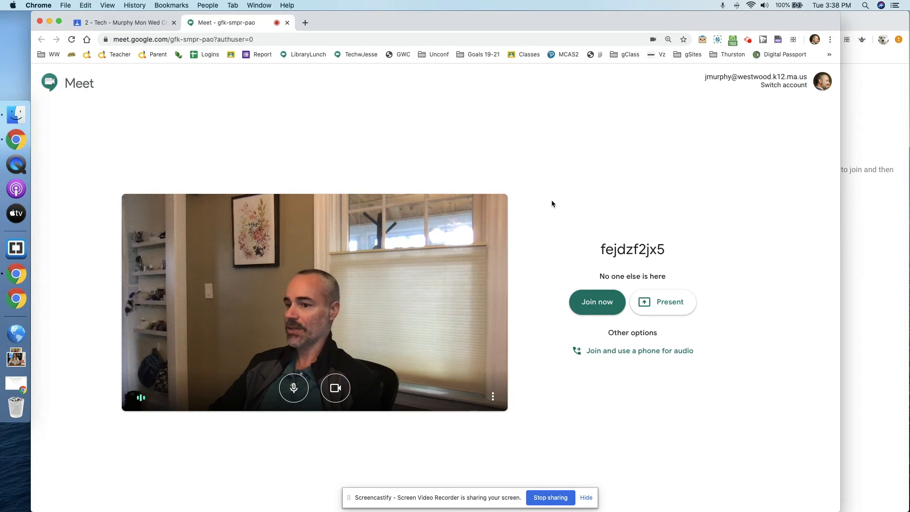
pyautogui.click(287, 22)
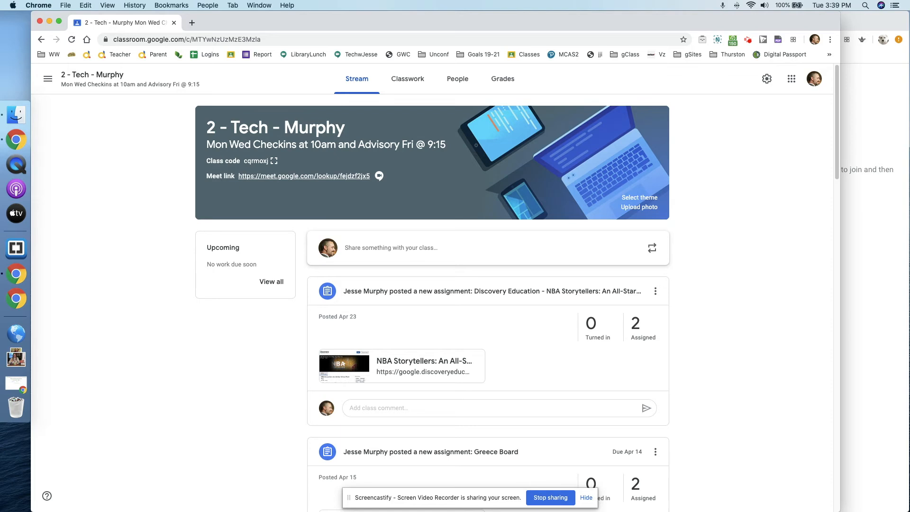
pyautogui.press('super+t')
# Open Google Calendar in the new tab and advance three weeks to May 17–23, 2020.
pyautogui.write('calen')
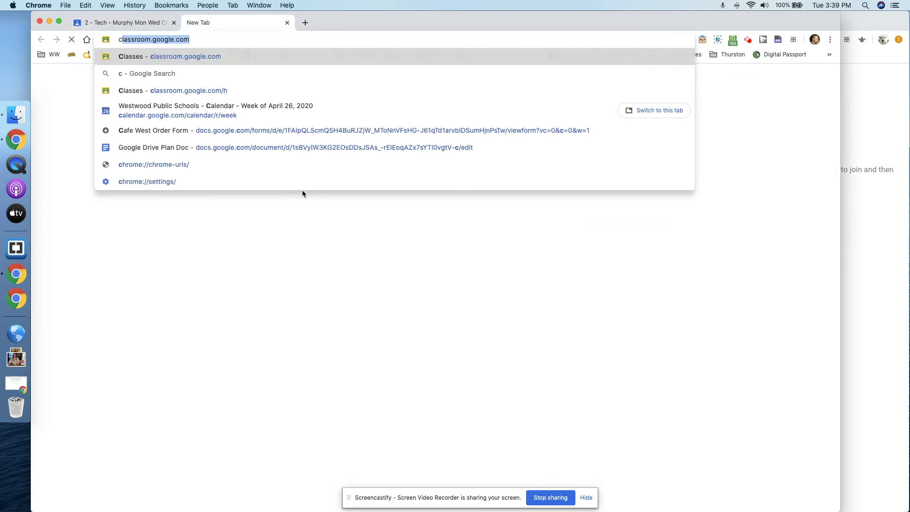
pyautogui.press('Return')
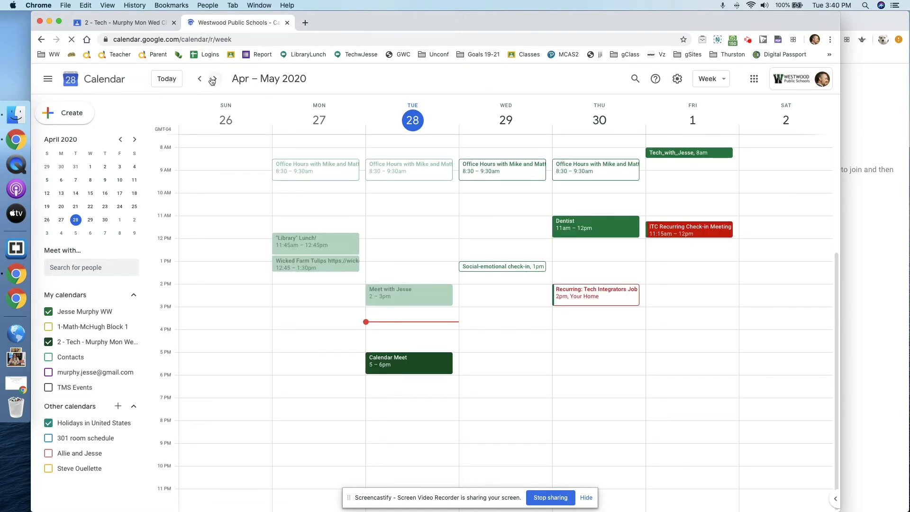
pyautogui.click(212, 79)
pyautogui.click(212, 79)
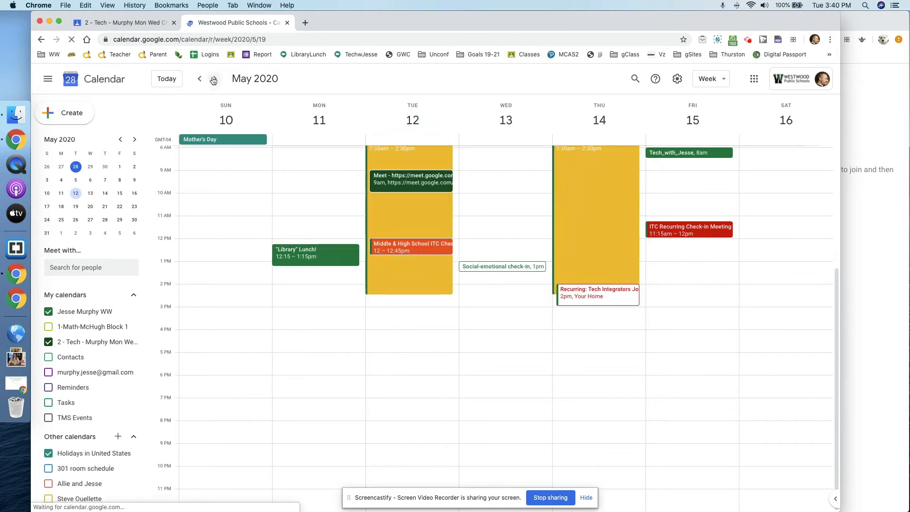
pyautogui.click(213, 79)
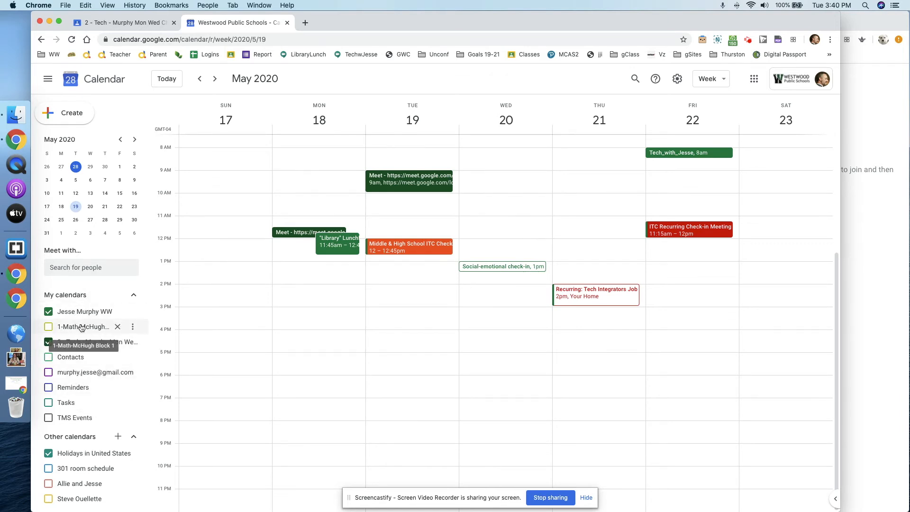
pyautogui.click(143, 25)
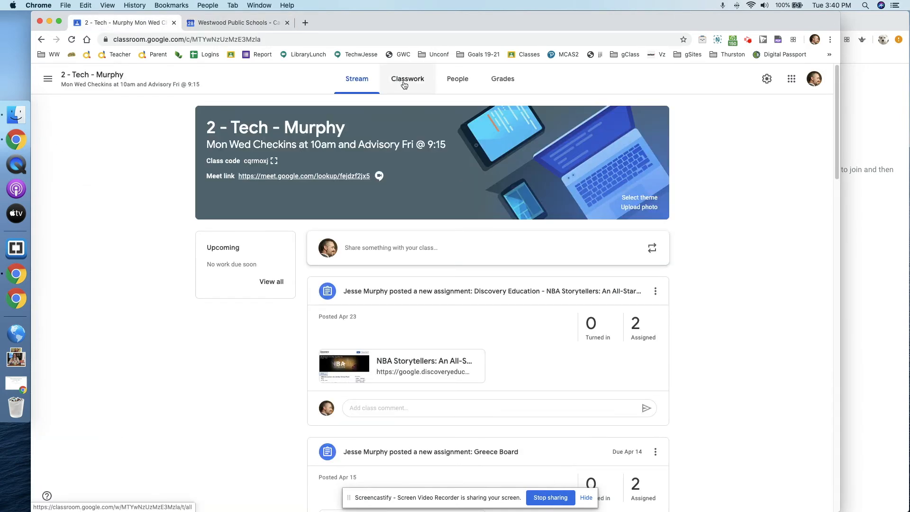
# Open the class's own Google Calendar from the Classwork page, then return to the May 17–23 week.
pyautogui.click(453, 80)
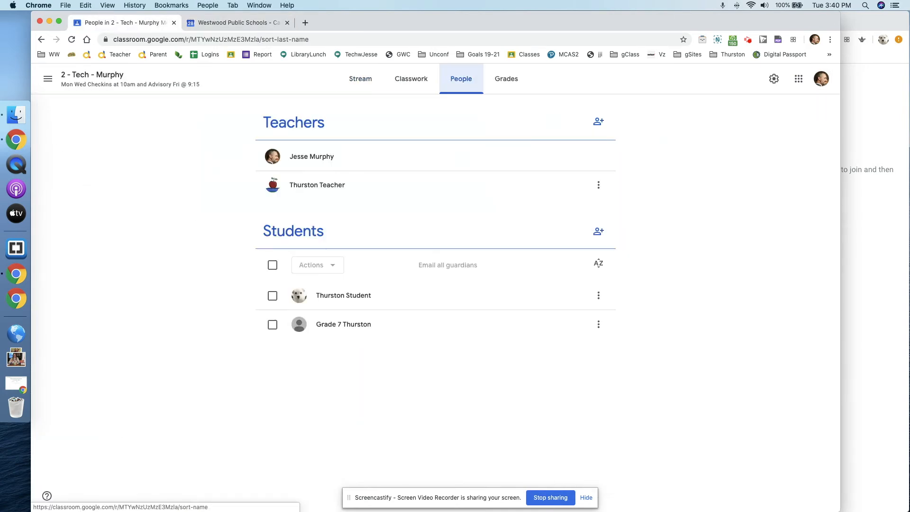
pyautogui.click(422, 80)
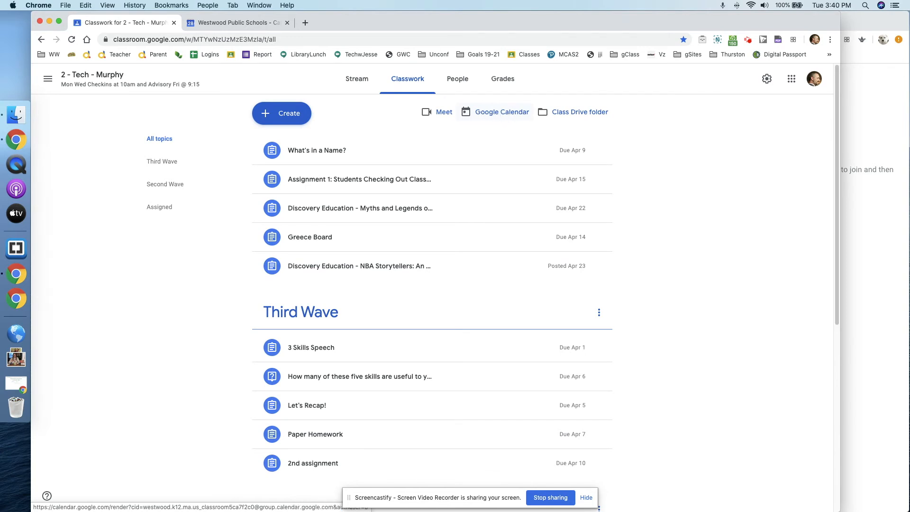
pyautogui.click(494, 112)
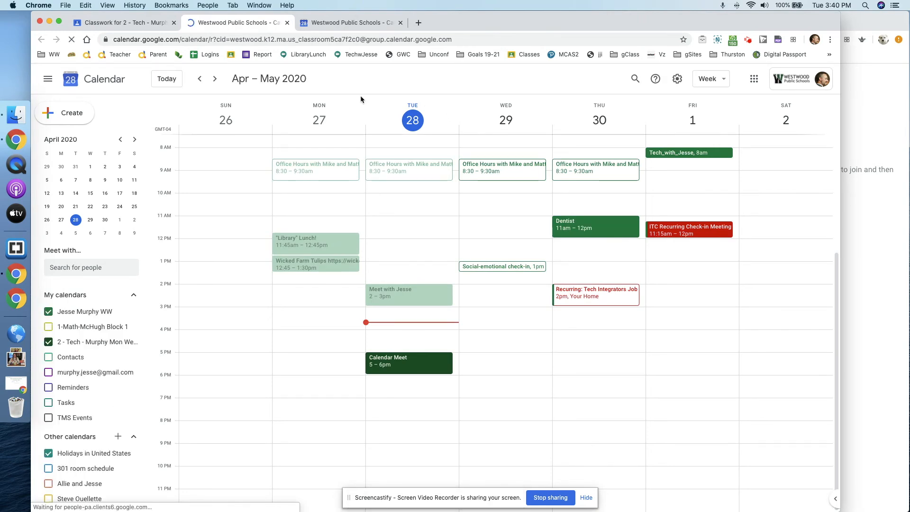
pyautogui.click(137, 22)
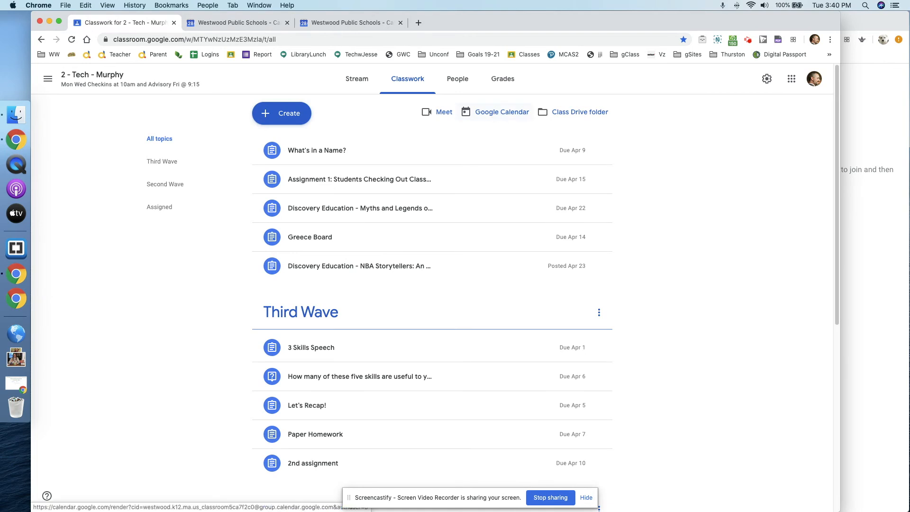
pyautogui.click(502, 112)
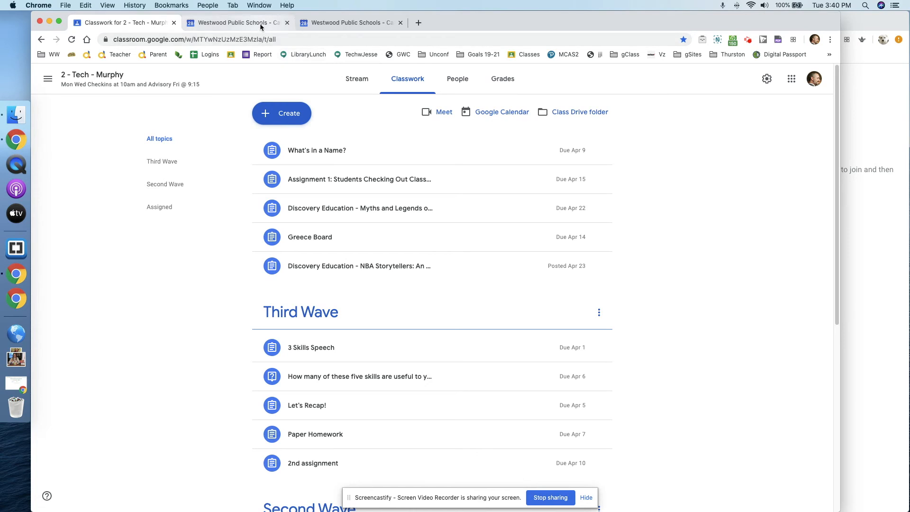
pyautogui.click(341, 25)
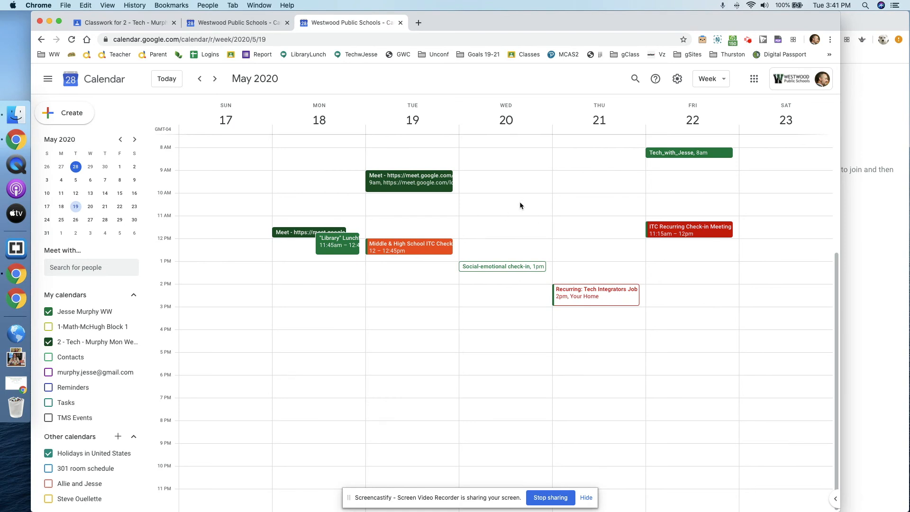
# Create a Wednesday, May 20, 10–11am event with the class Meet link pasted as its location.
pyautogui.moveTo(519, 197); pyautogui.dragTo(519, 216)
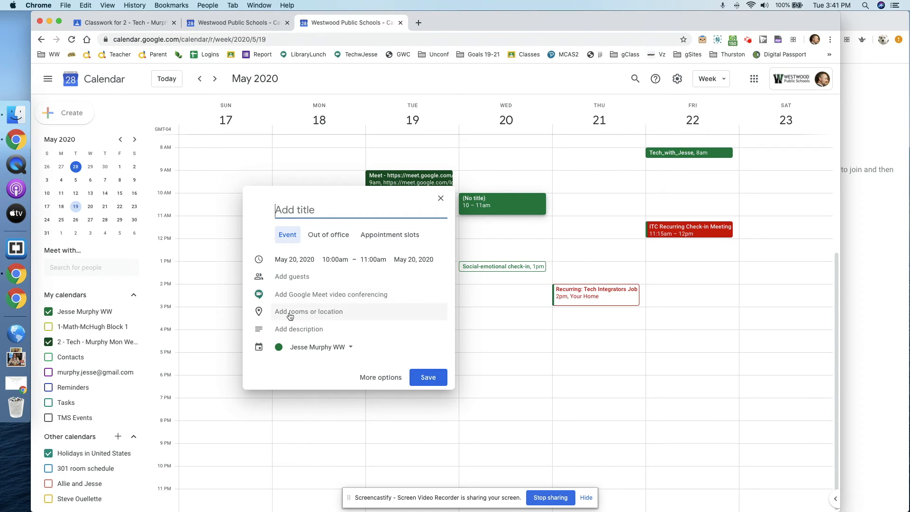
pyautogui.click(334, 314)
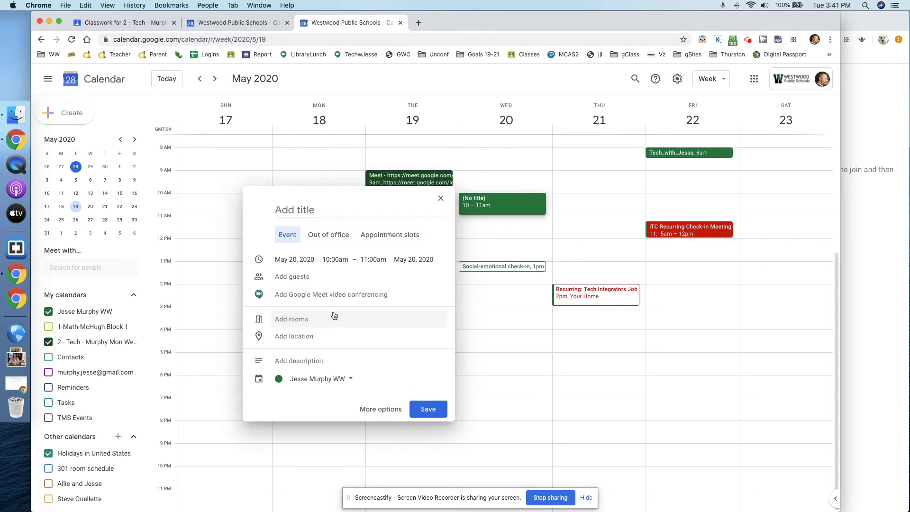
pyautogui.click(323, 336)
pyautogui.rightClick(324, 336)
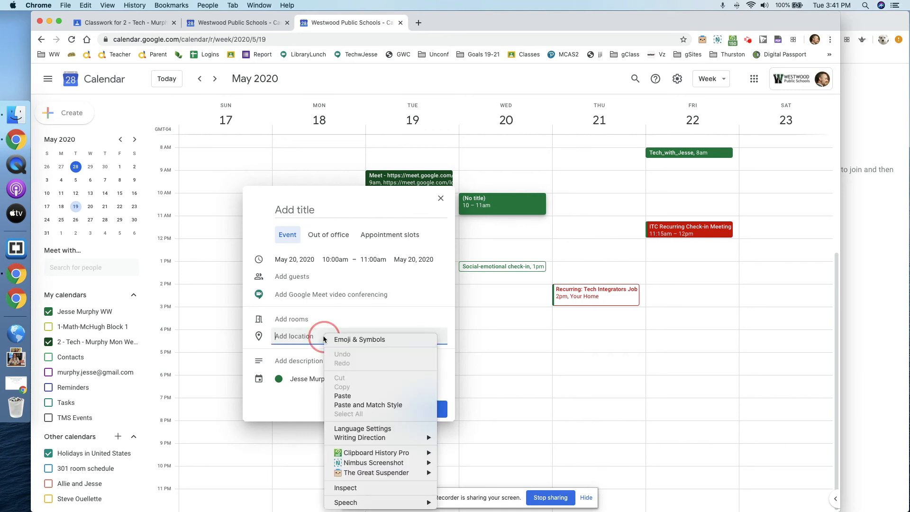
pyautogui.click(324, 336)
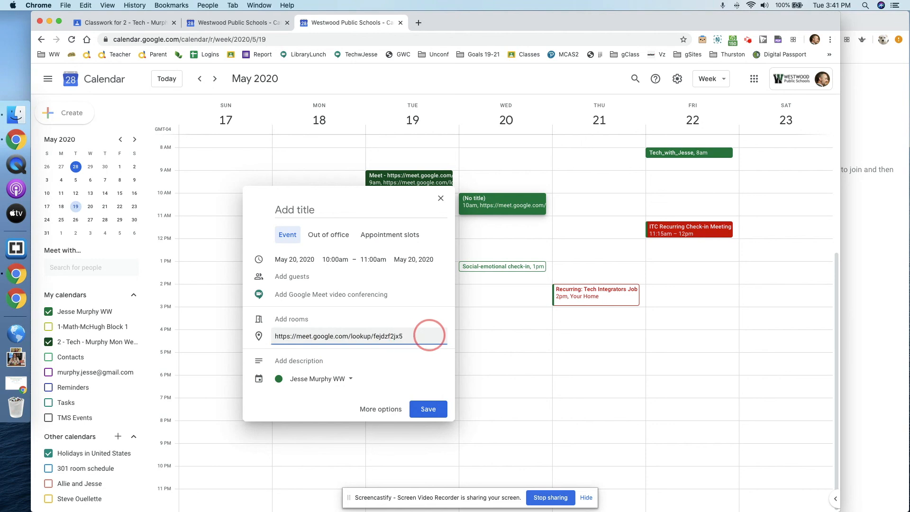
pyautogui.click(348, 213)
# Title the event 'Check In', put it on the 2 - Tech - Murphy calendar, save, and view its details.
pyautogui.write('V')
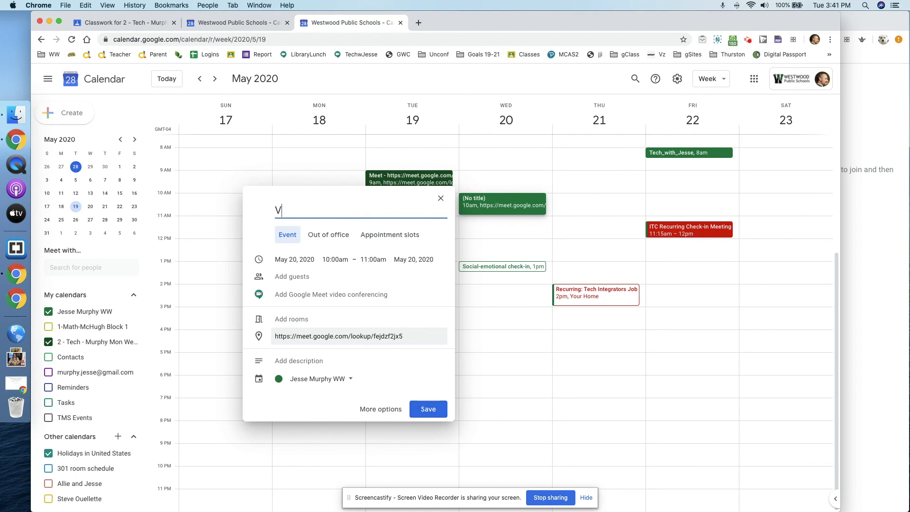
pyautogui.press('BackSpace')
pyautogui.write('Check In')
pyautogui.click(350, 381)
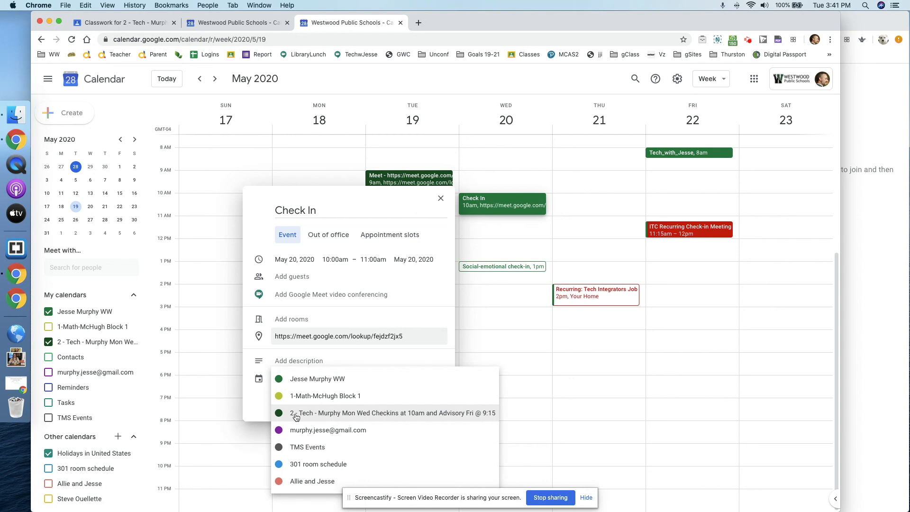
pyautogui.click(328, 416)
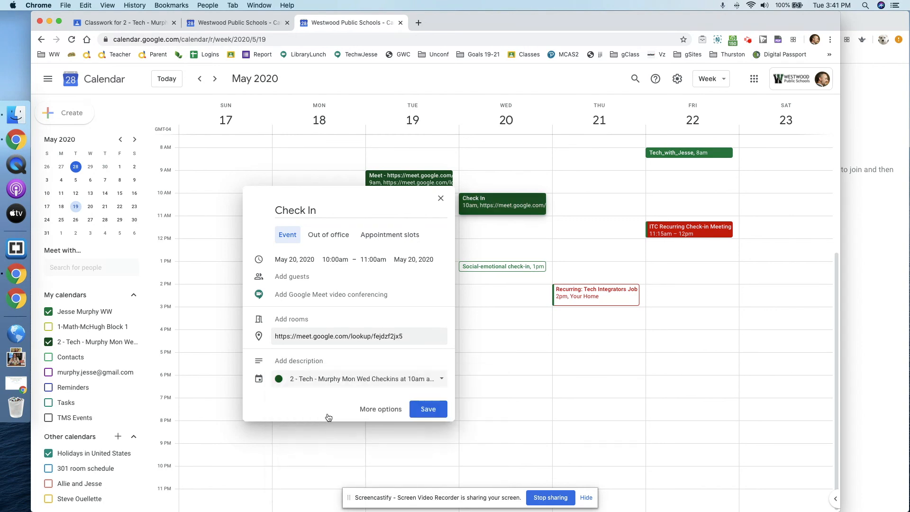
pyautogui.click(423, 409)
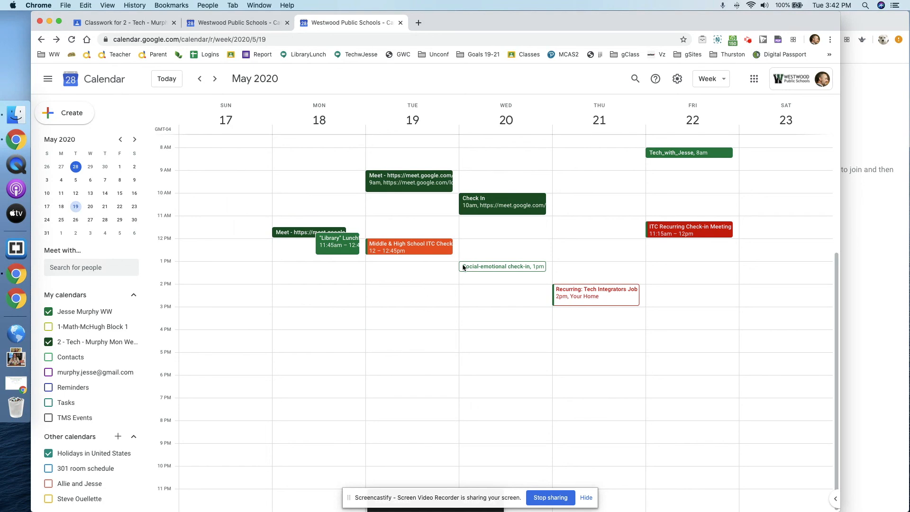
pyautogui.click(505, 202)
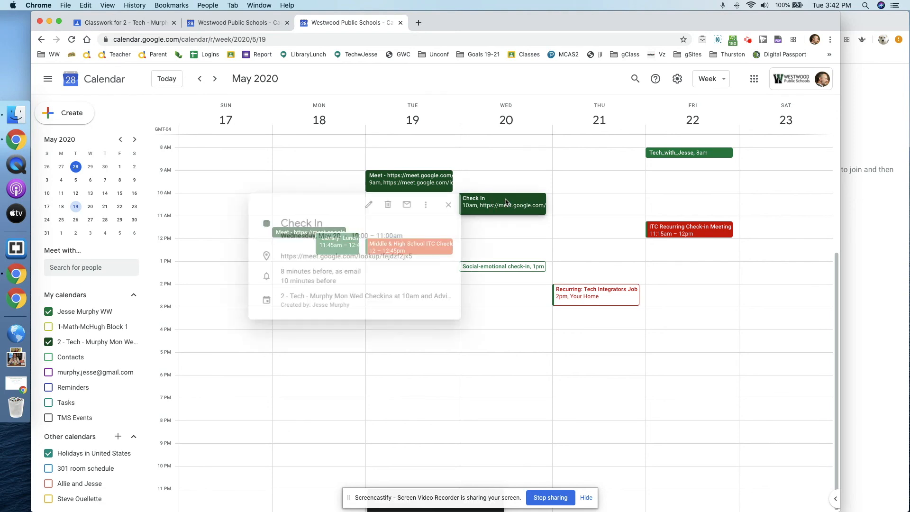